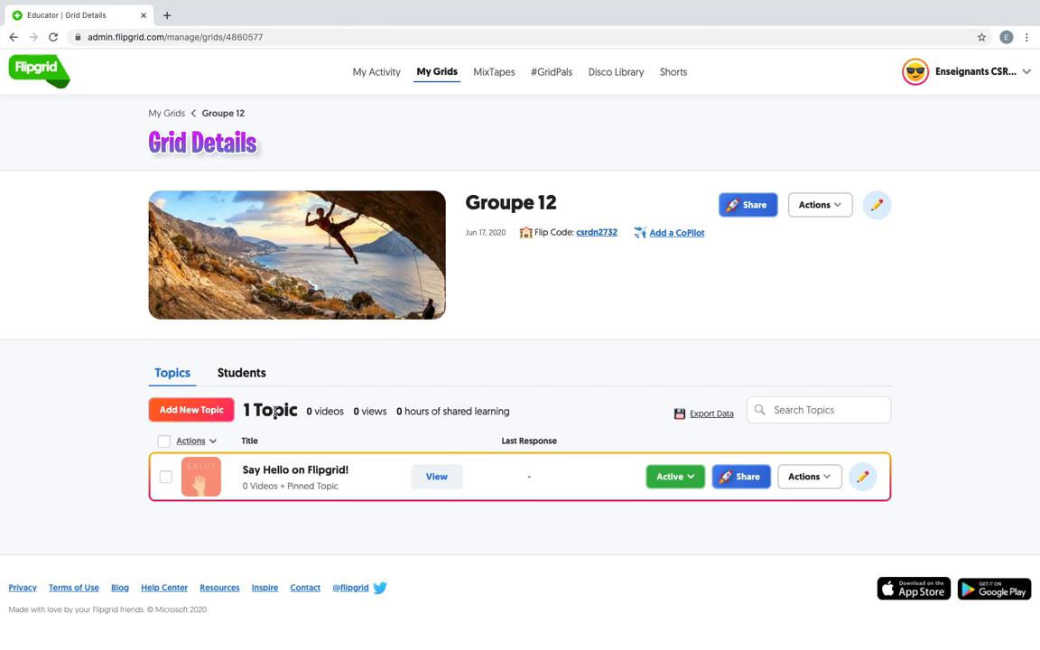
Step: Open the "Say Hello on Flipgrid!" topic in Groupe 12 and examine its editable settings without changing them
double_click(276, 413)
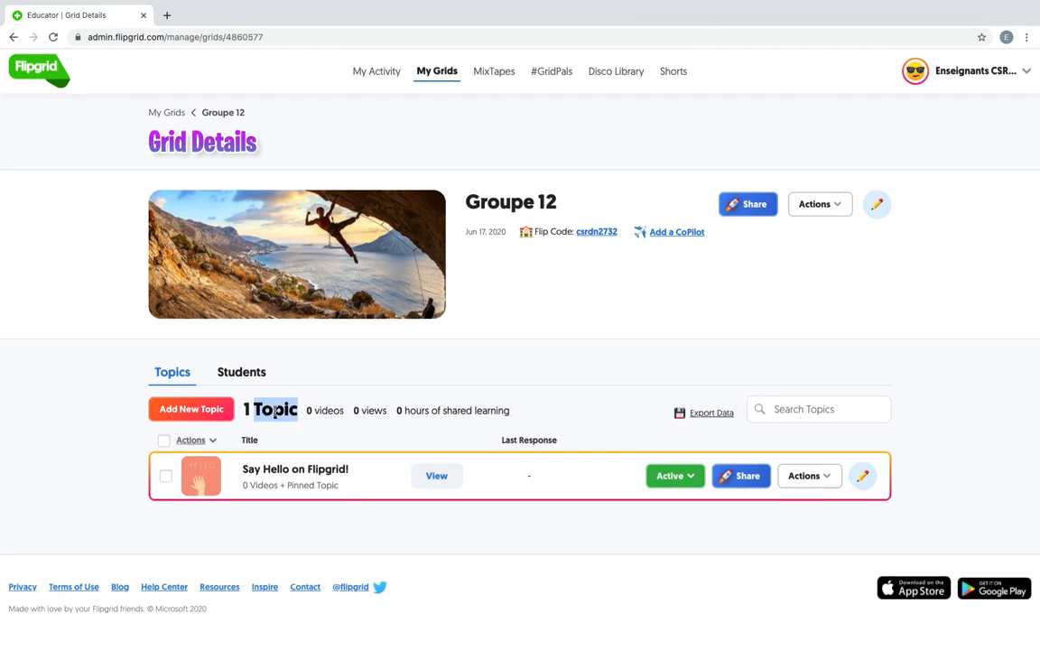
click(291, 479)
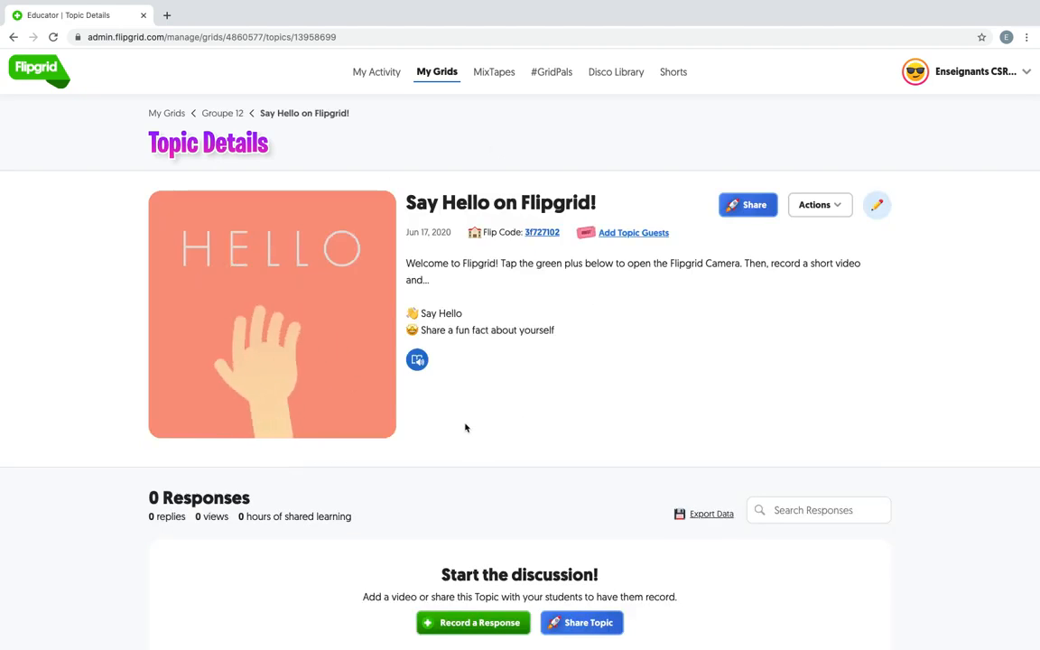
click(881, 213)
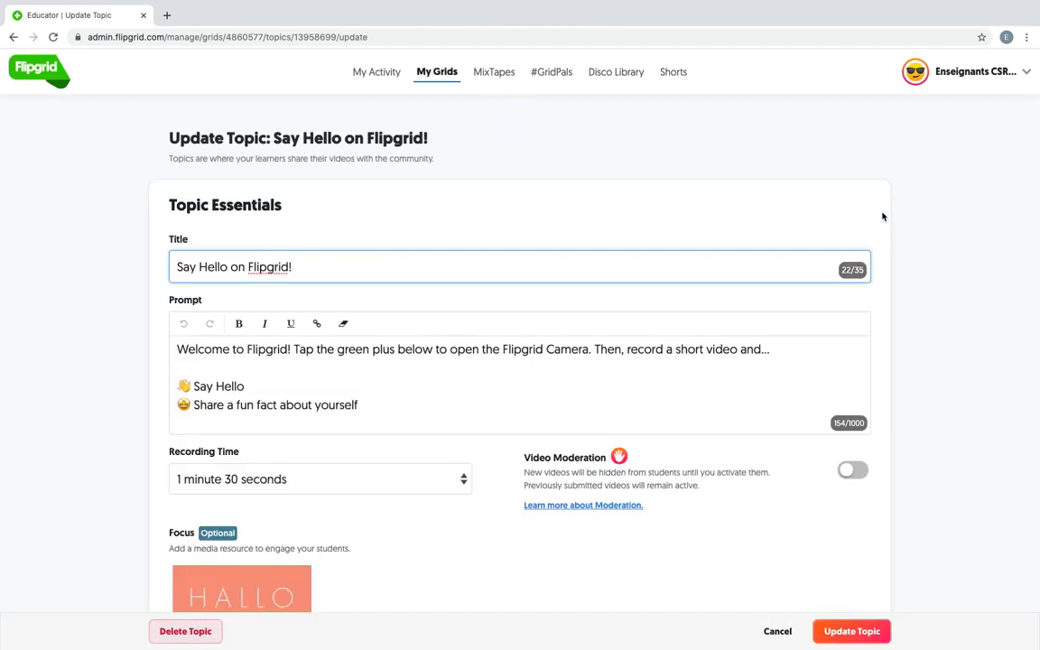
scroll(322, 266, down, 4)
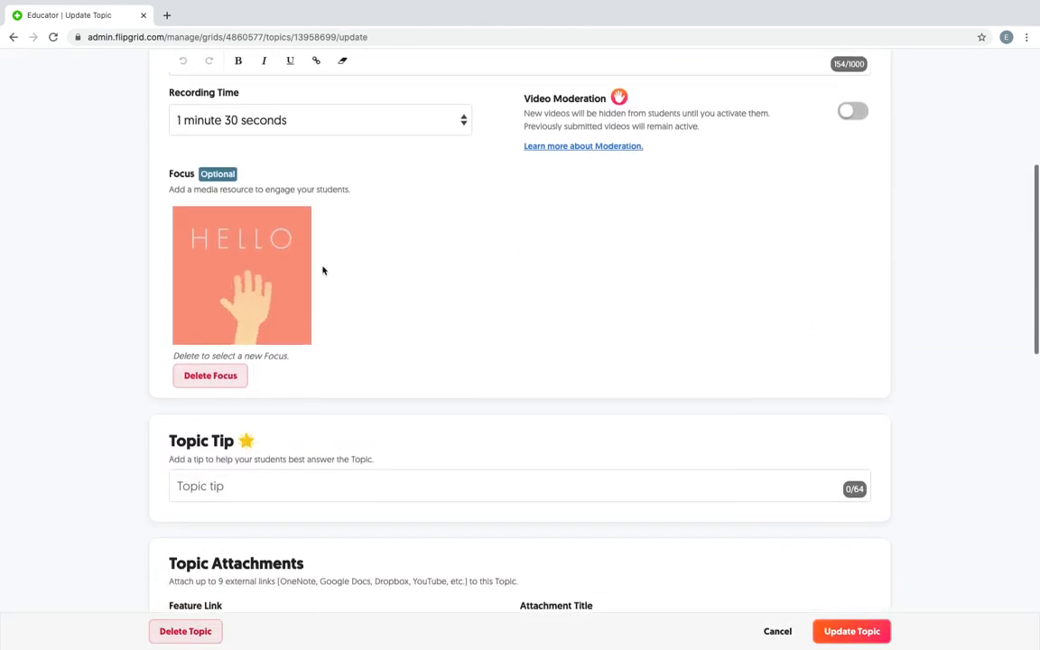
scroll(322, 266, up, 3)
click(13, 37)
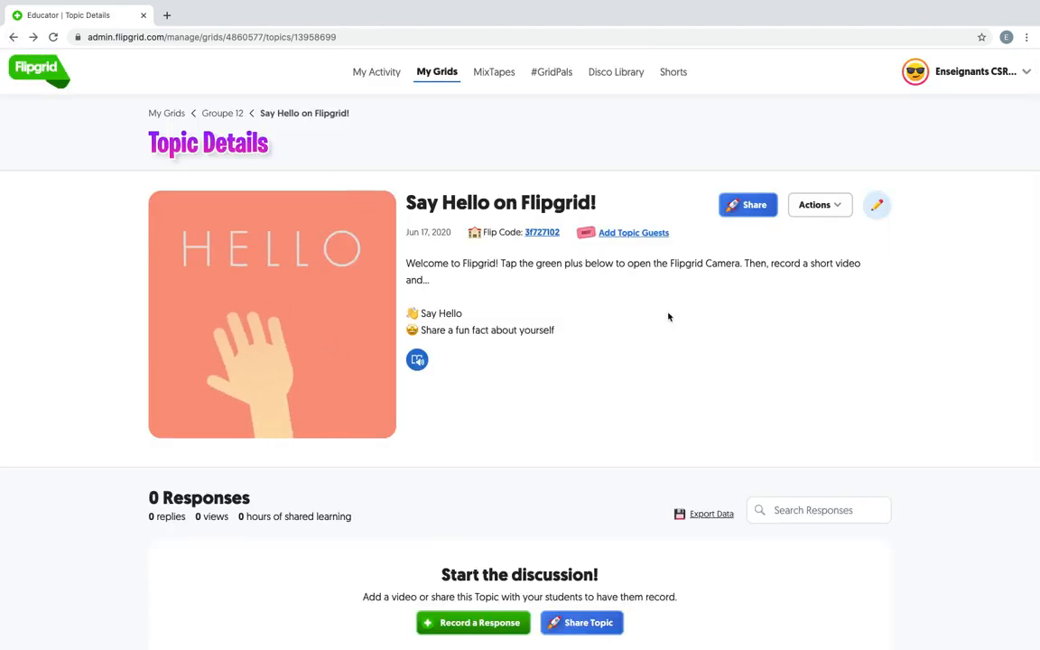
Step: Permanently delete the "Say Hello on Flipgrid!" topic, acknowledging the removal of the topic and its videos
click(838, 203)
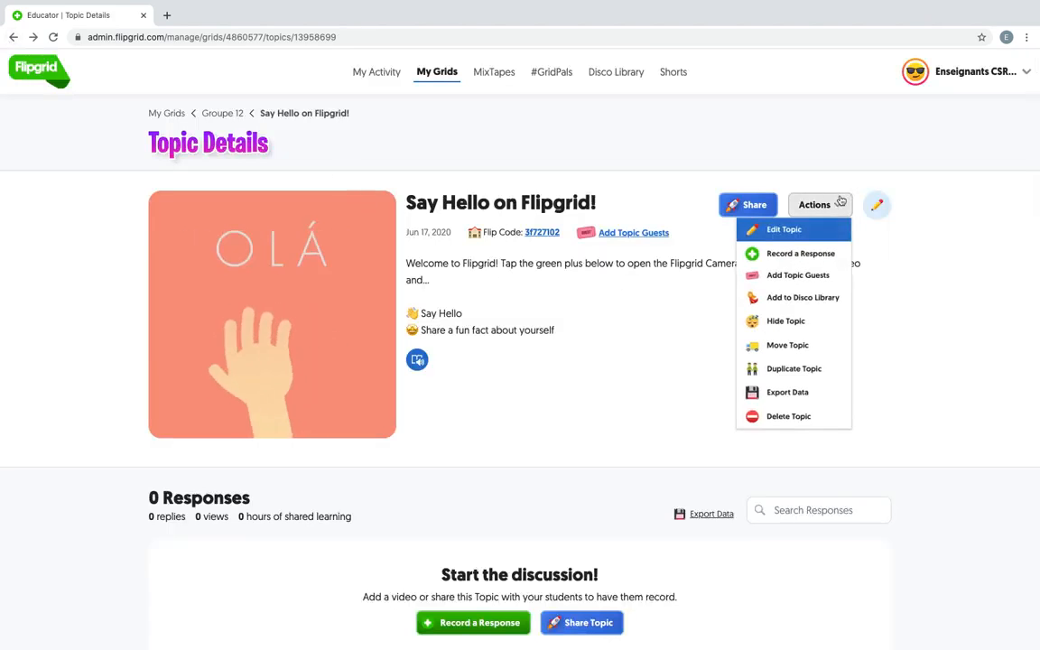
click(789, 417)
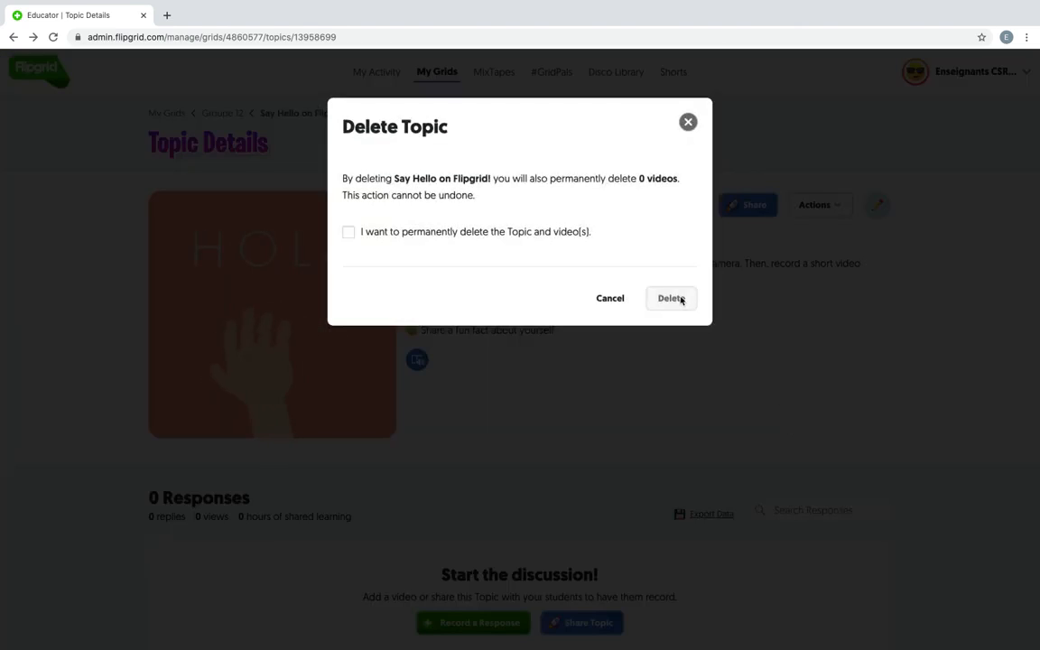
click(348, 233)
click(676, 300)
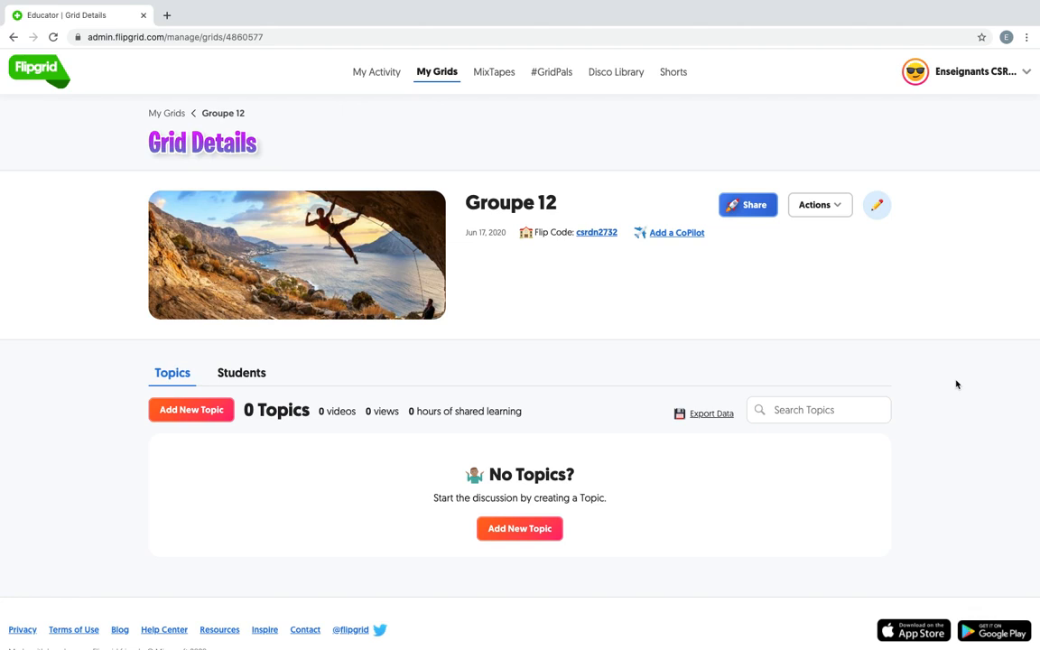
Step: Start a new topic in Groupe 12 titled "Introduction" with the prompt "Présentez-vous"
click(192, 412)
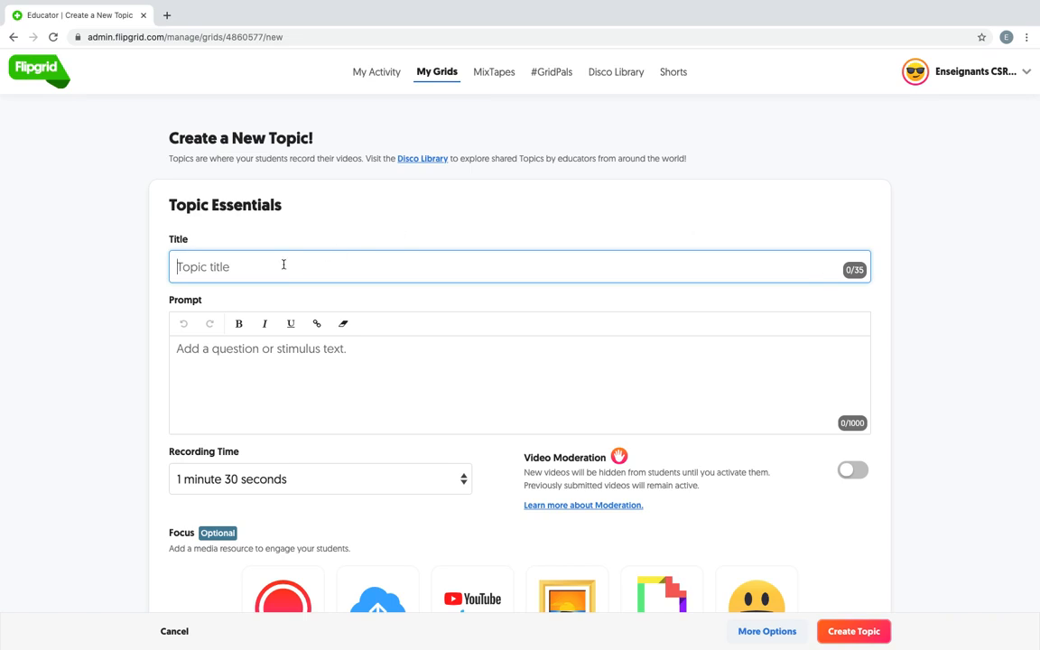
text(Introduction)
click(414, 348)
scroll(389, 343, down, 1)
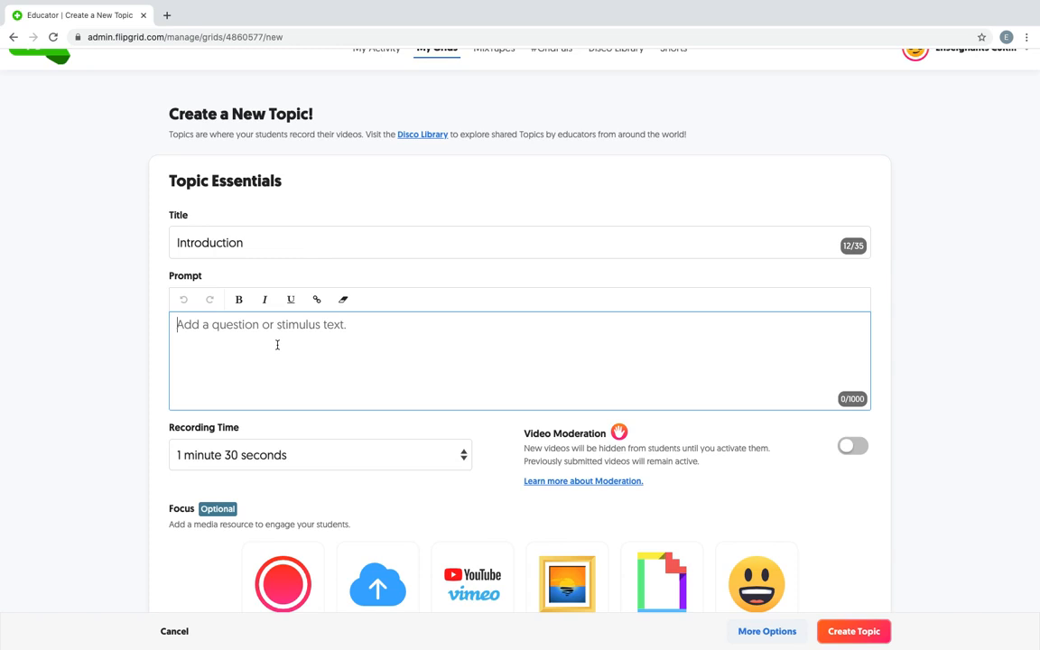
text(Présentezp)
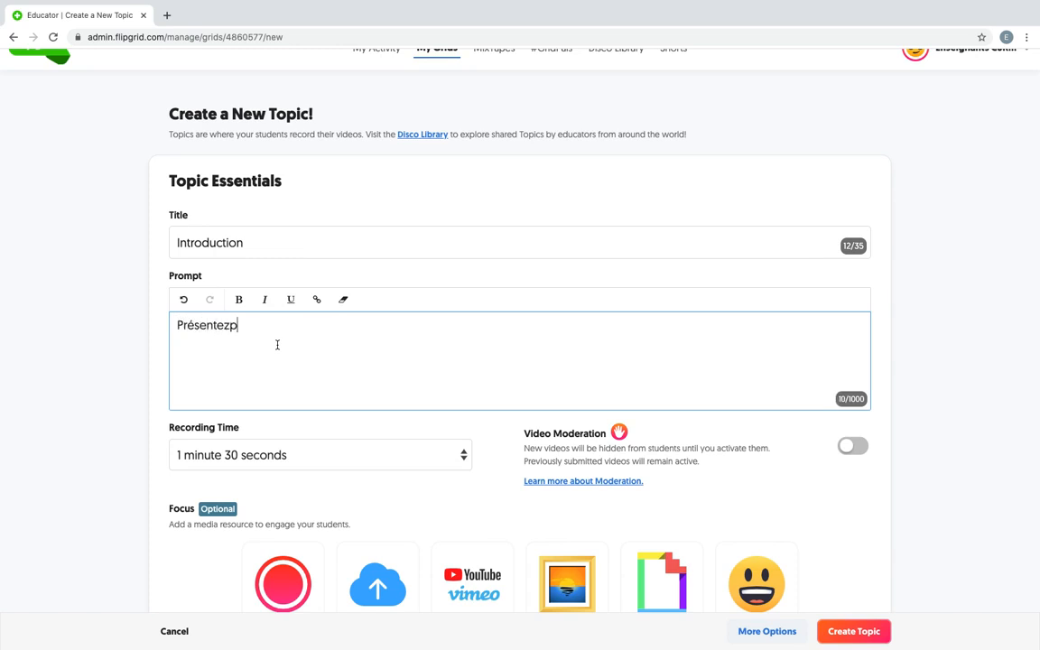
key(BackSpace)
text(-vous)
Step: Set the new topic's recording time to 5 minutes and turn on video moderation
scroll(308, 357, down, 2)
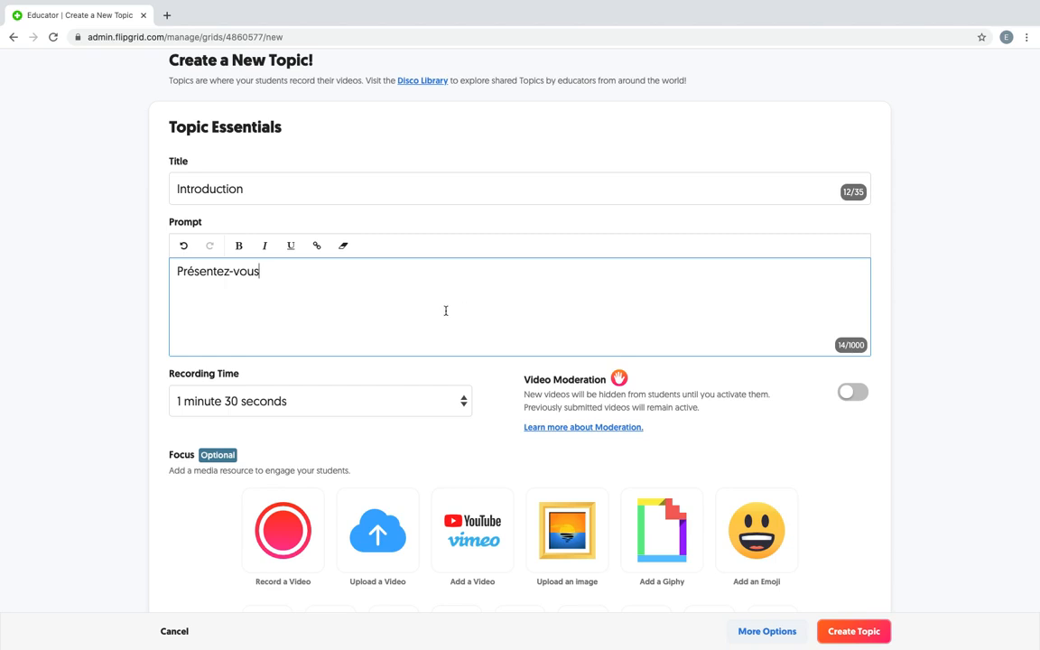
scroll(446, 308, down, 1)
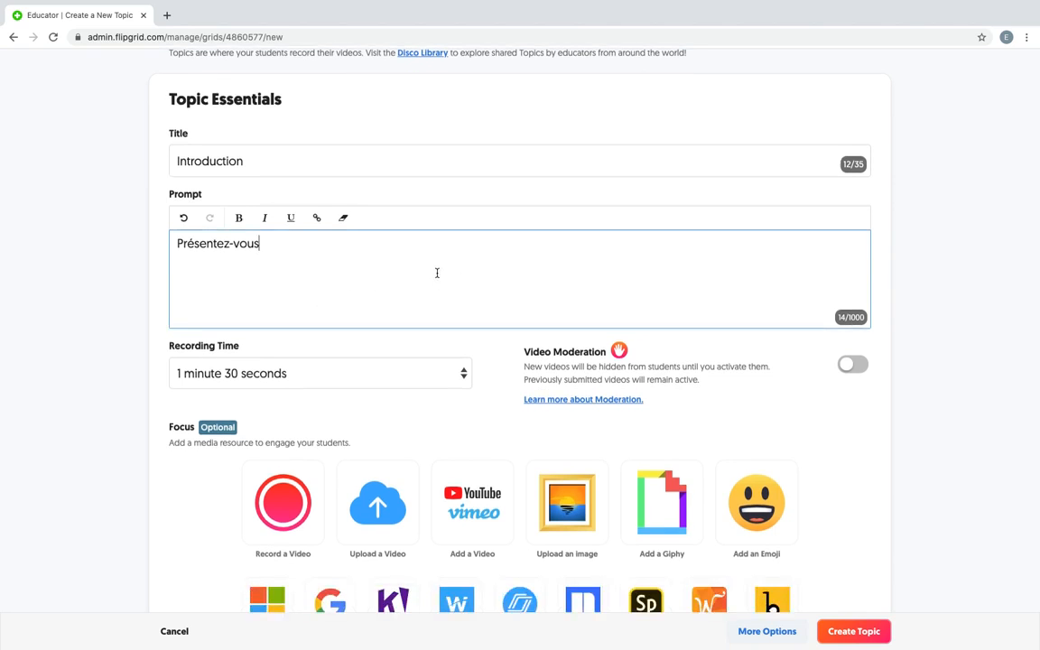
scroll(436, 272, down, 2)
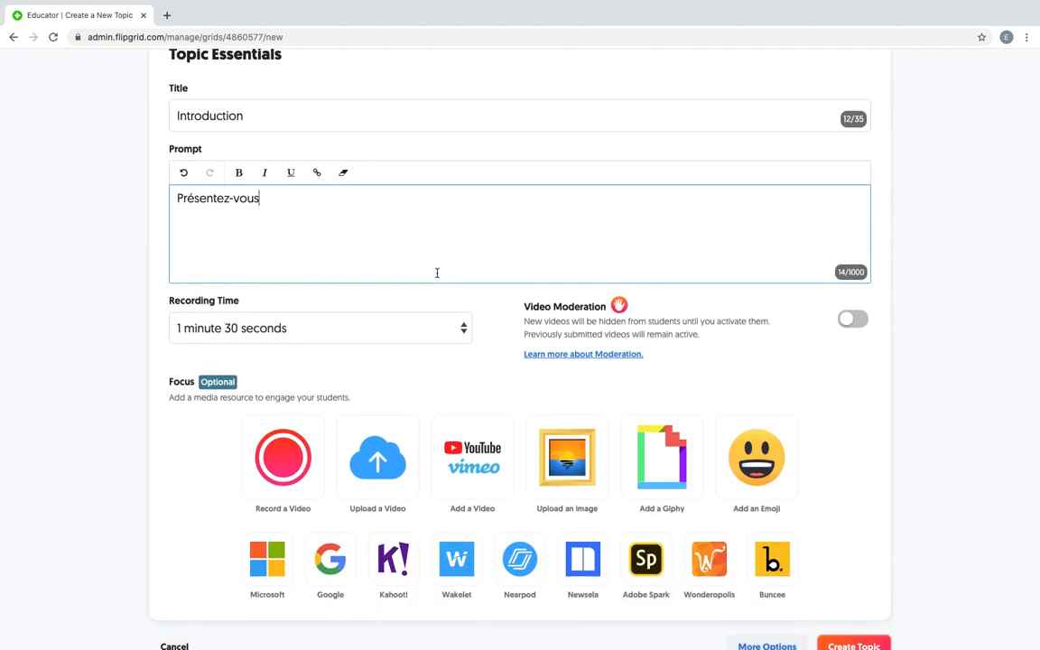
click(465, 333)
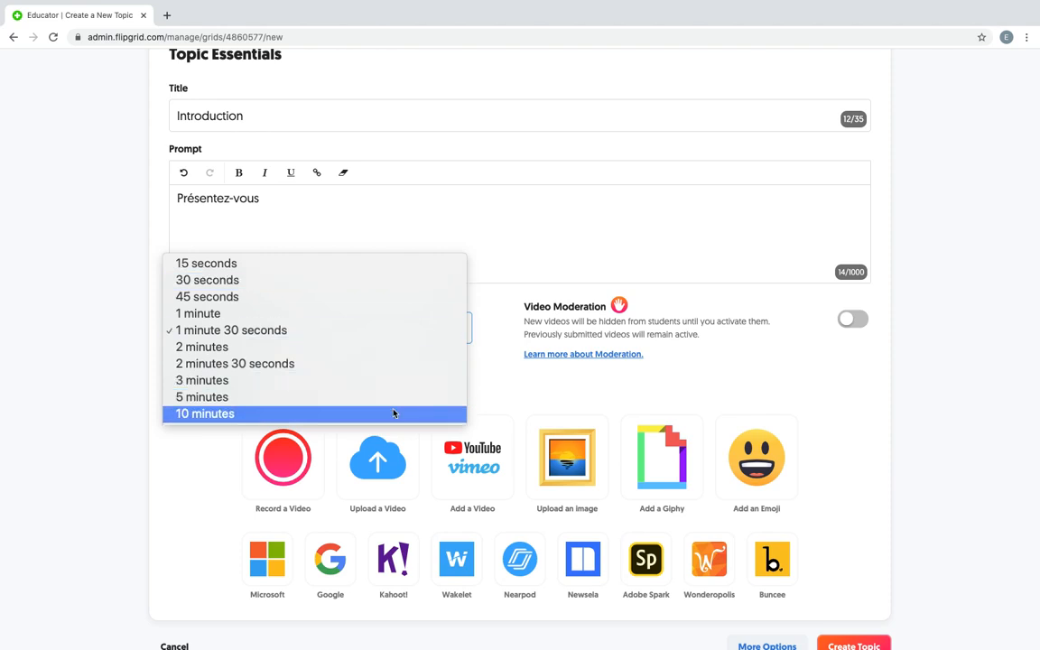
click(492, 400)
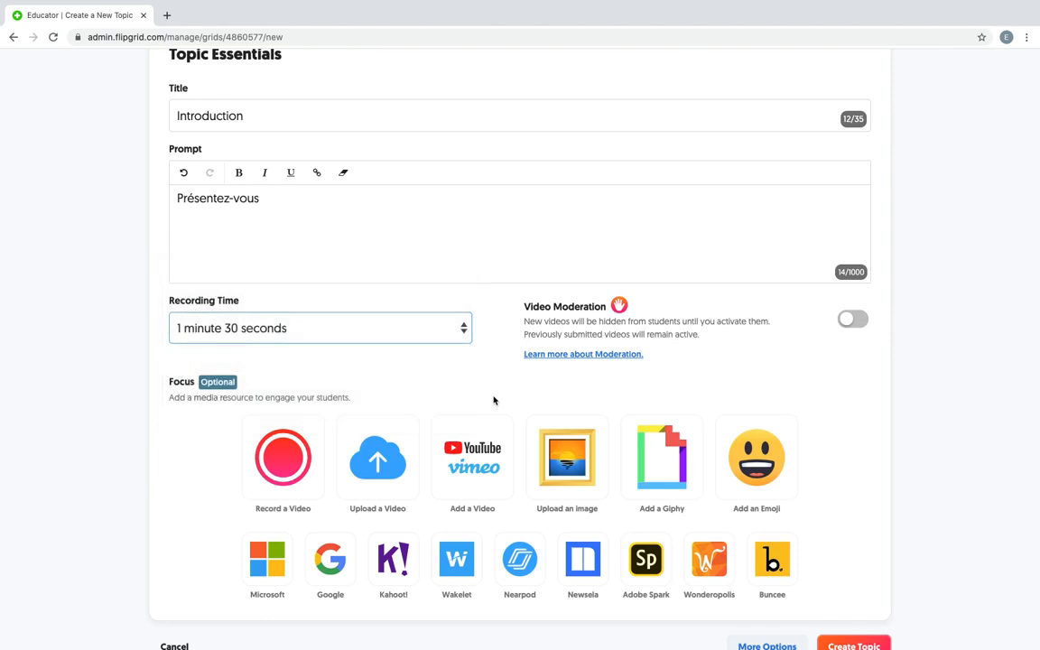
click(465, 327)
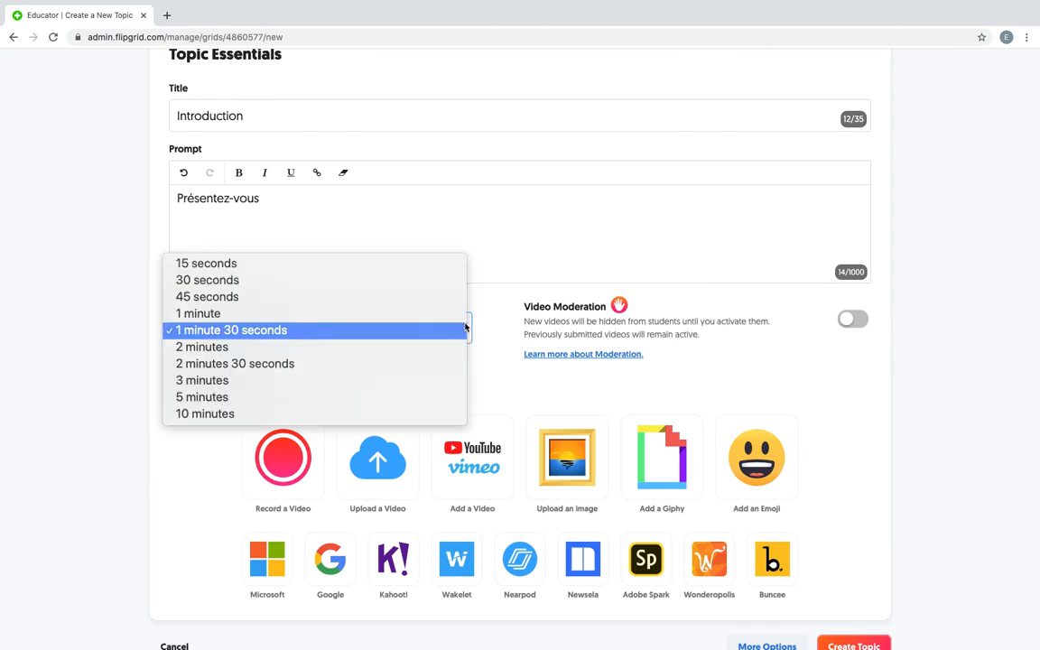
click(420, 398)
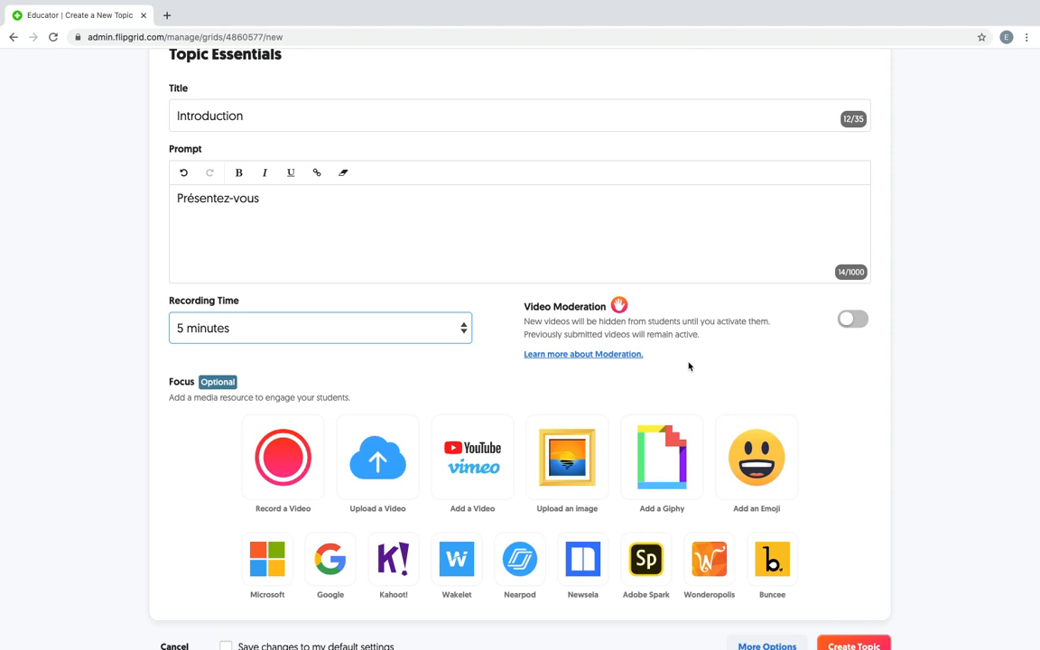
click(855, 322)
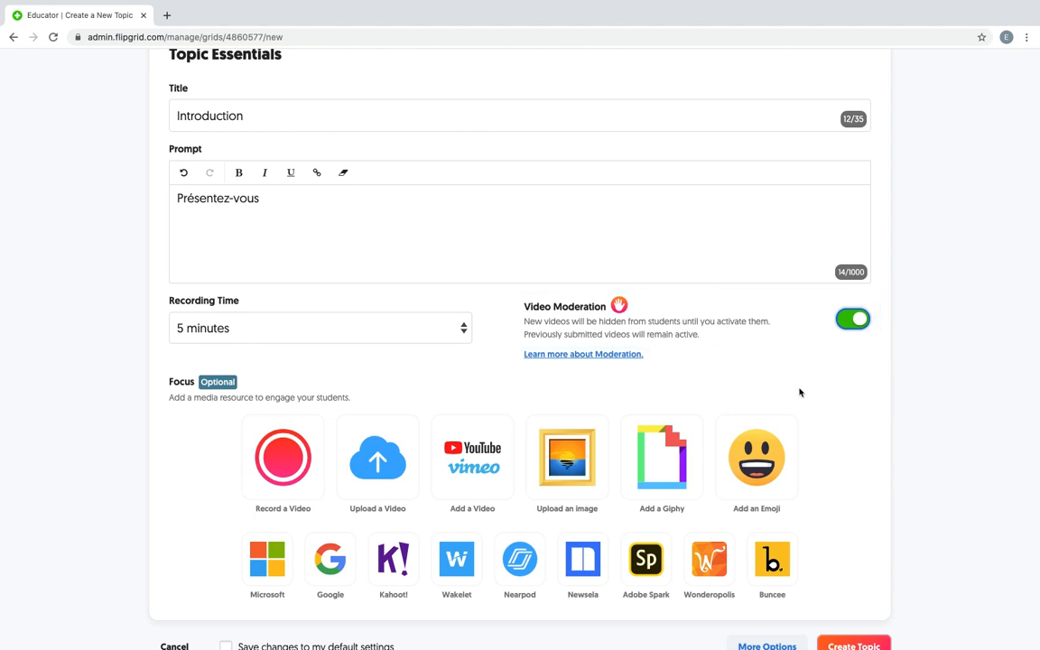
Step: Expand the new topic's additional options and examine the focus, topic tip and attachment settings
scroll(799, 393, down, 1)
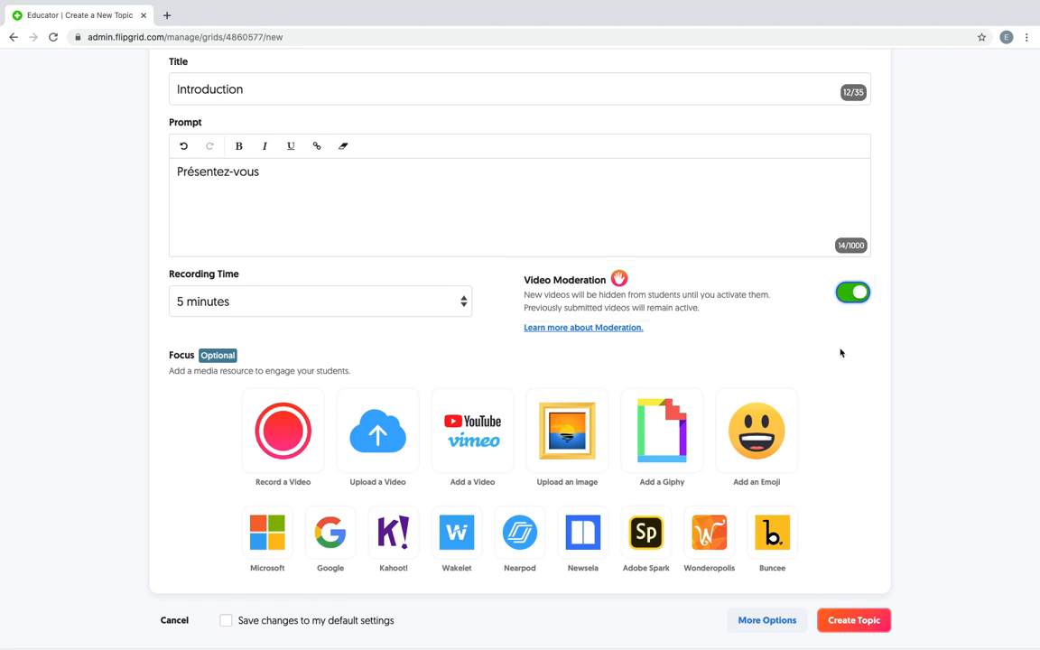
scroll(773, 377, down, 2)
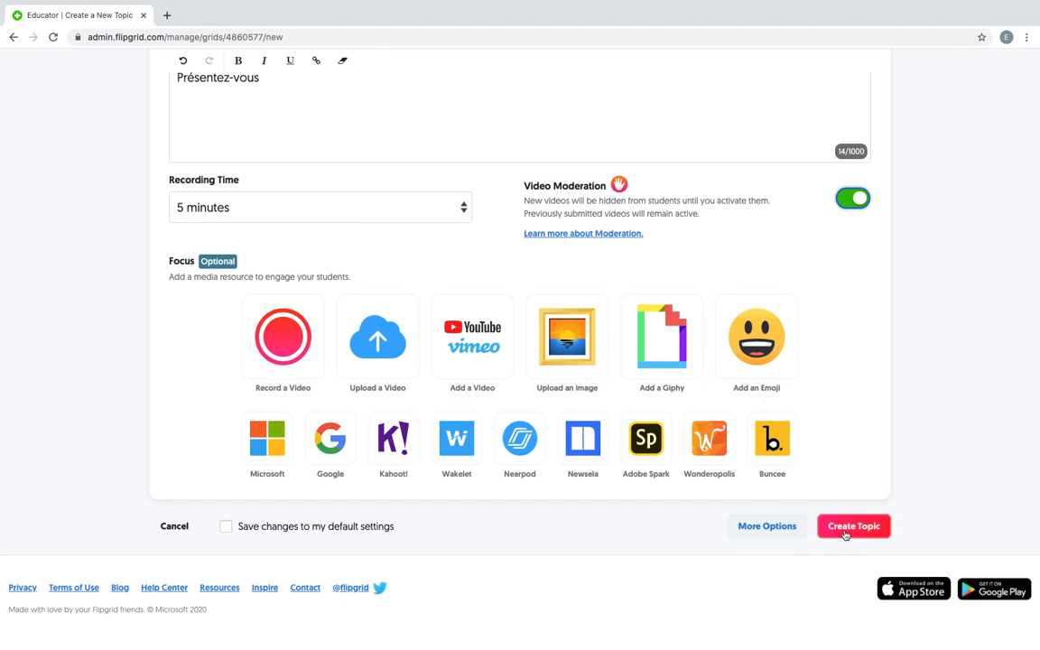
click(779, 530)
scroll(781, 534, down, 15)
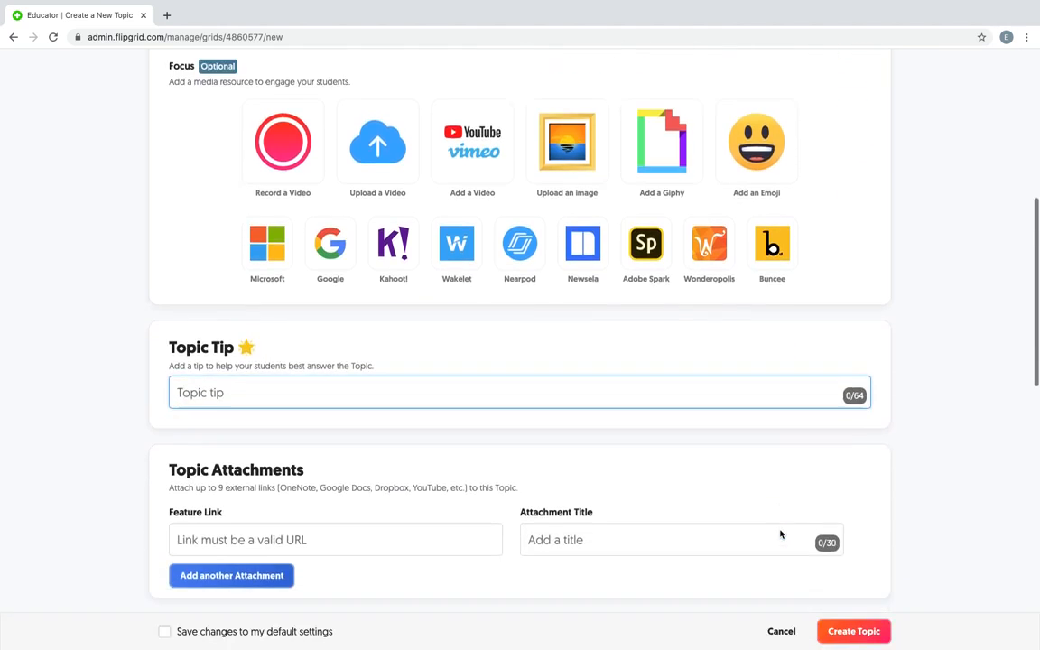
scroll(782, 534, up, 12)
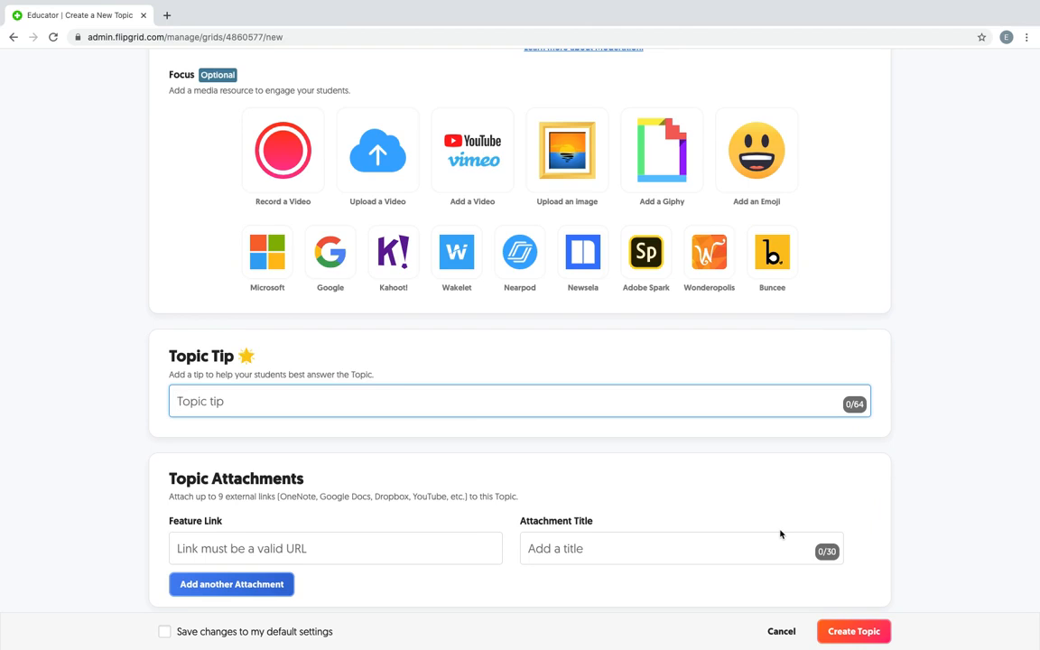
scroll(781, 533, down, 1)
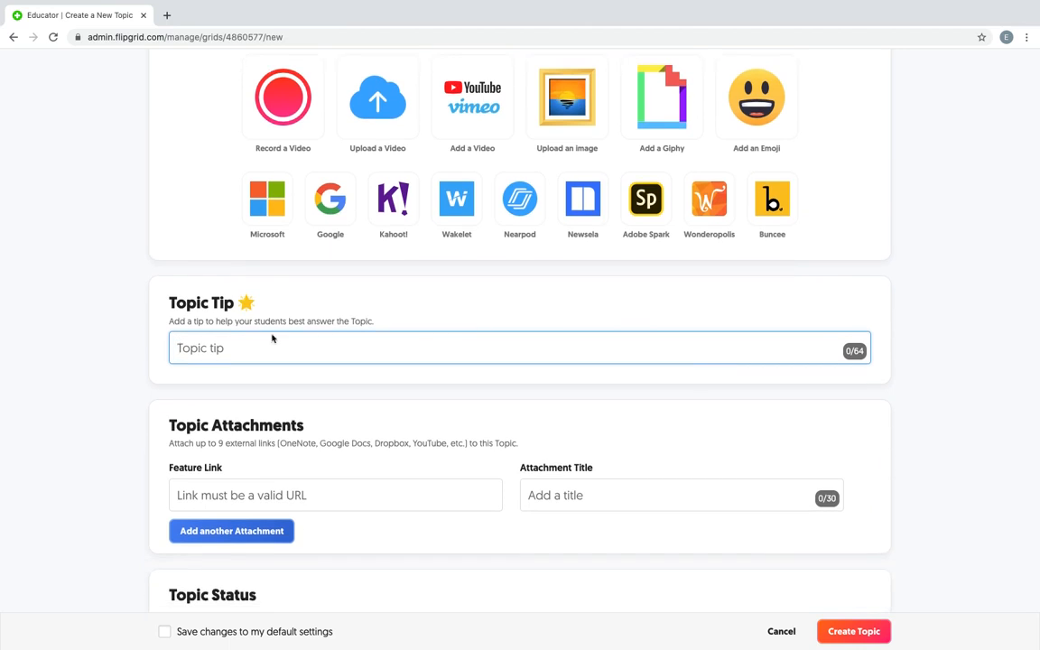
scroll(321, 348, down, 1)
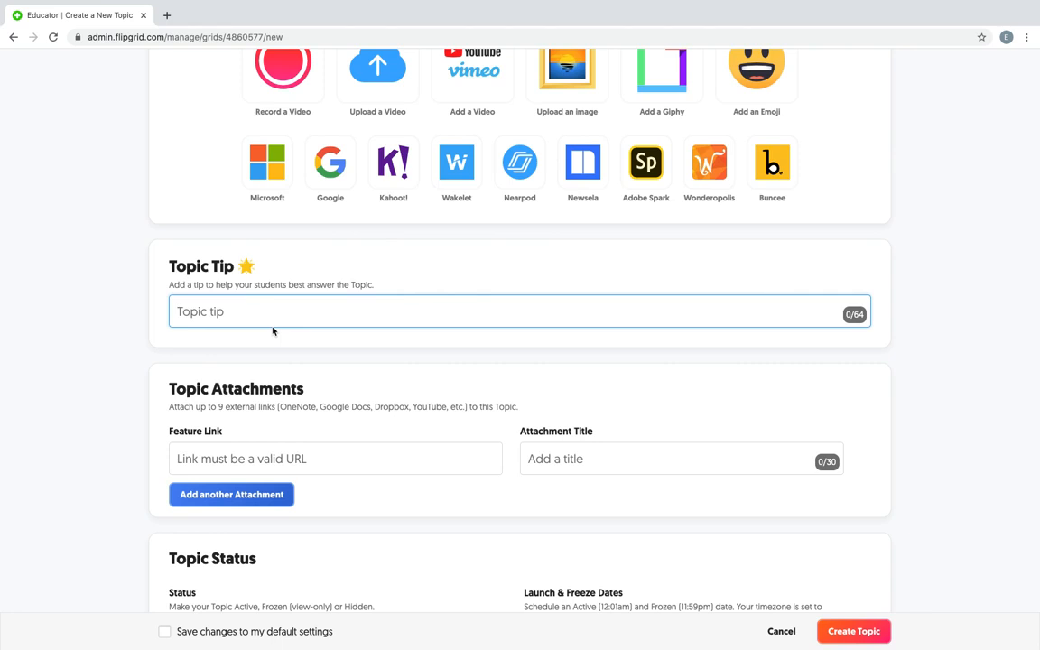
scroll(273, 331, down, 1)
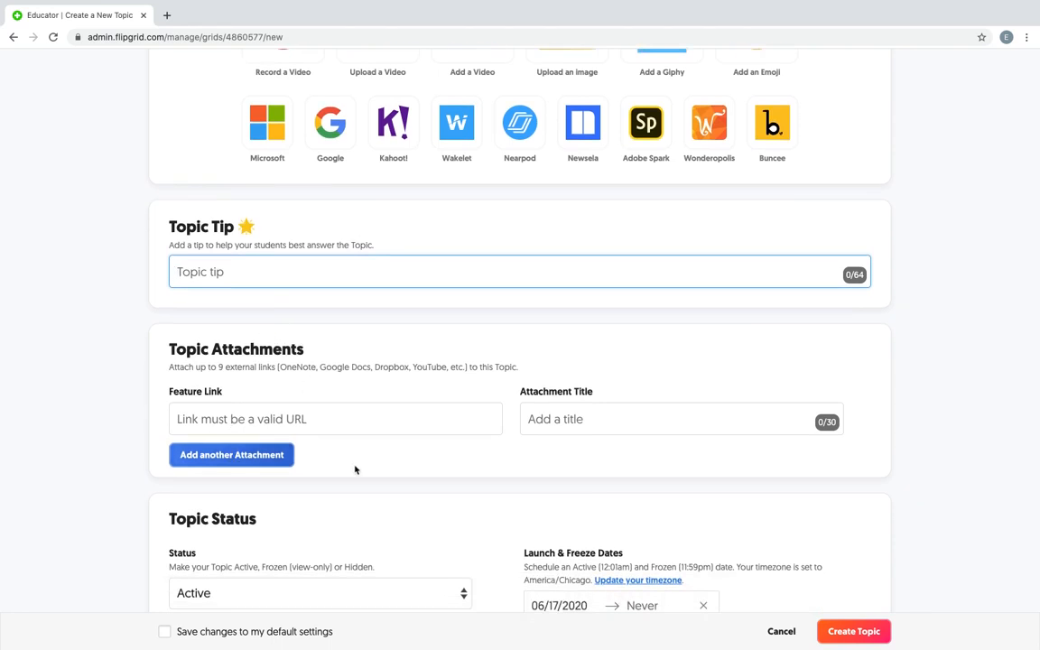
scroll(355, 469, down, 1)
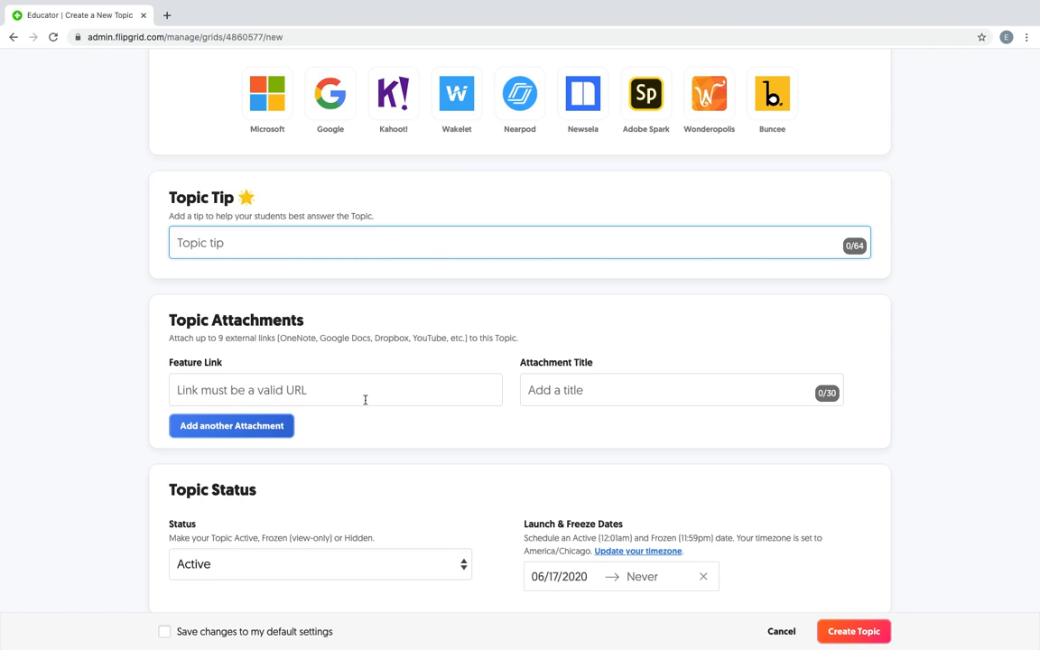
Step: Review the new topic's status, launch and freeze dates, video features and feedback settings
scroll(365, 399, down, 1)
scroll(364, 400, down, 3)
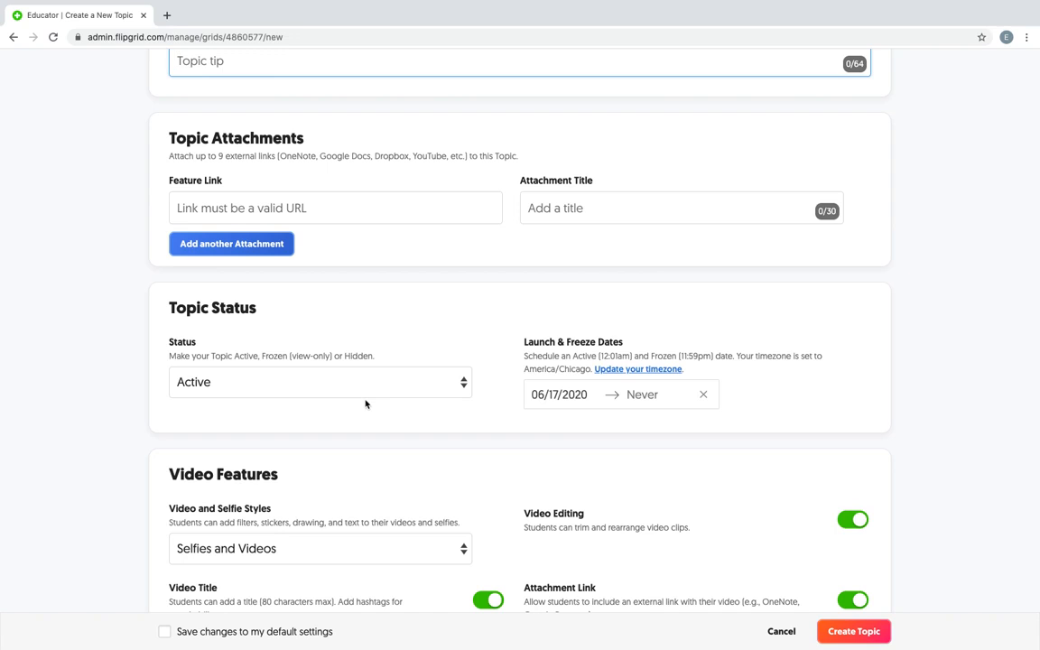
scroll(365, 404, down, 1)
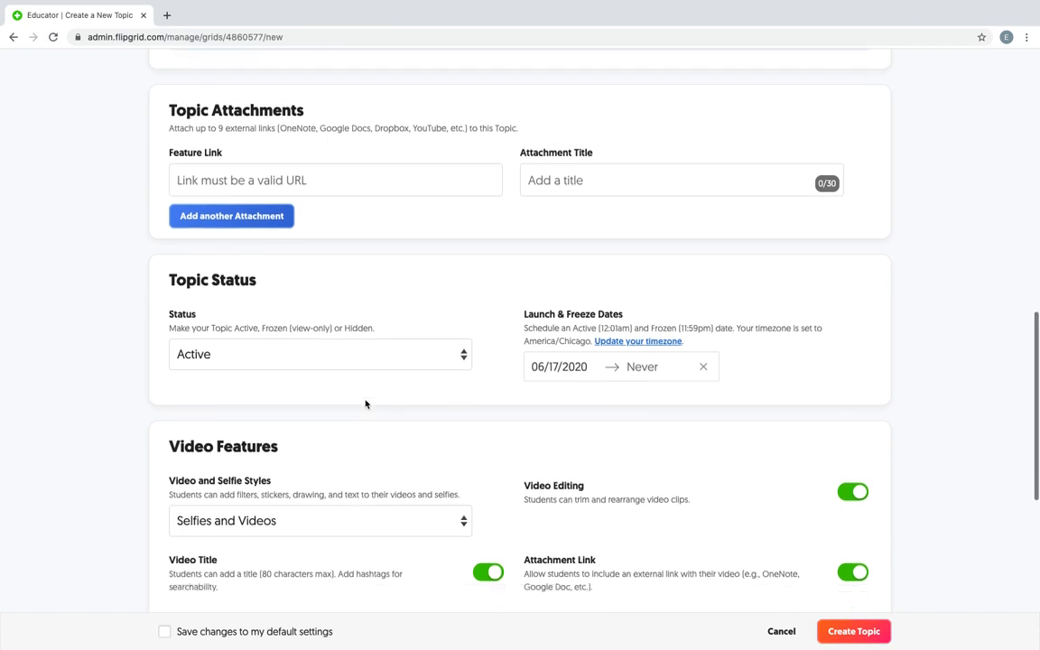
scroll(365, 404, down, 1)
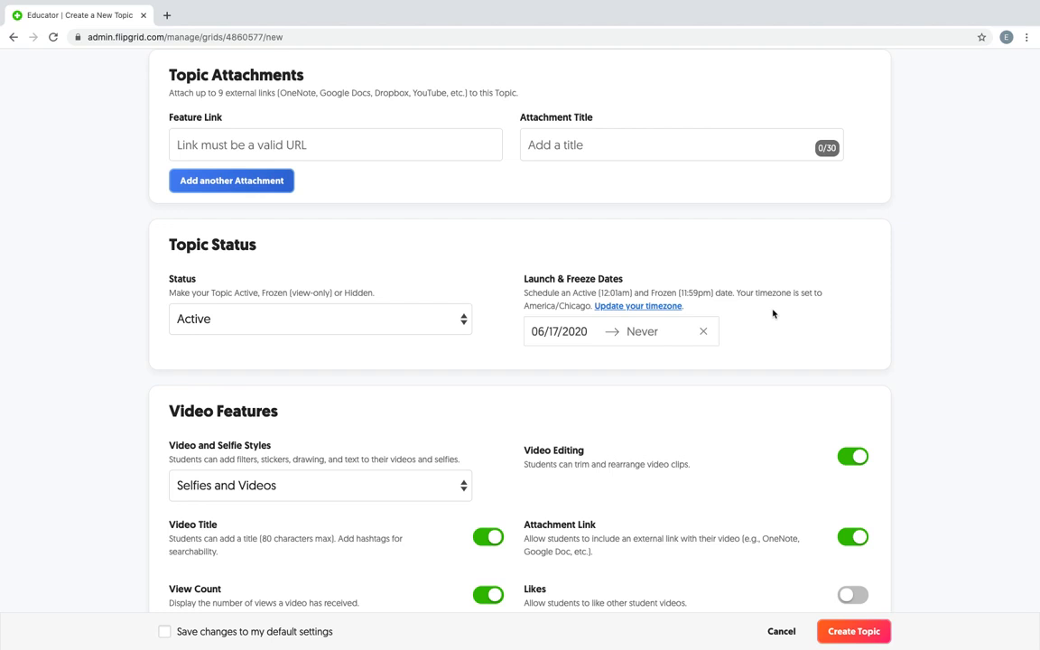
scroll(773, 314, down, 4)
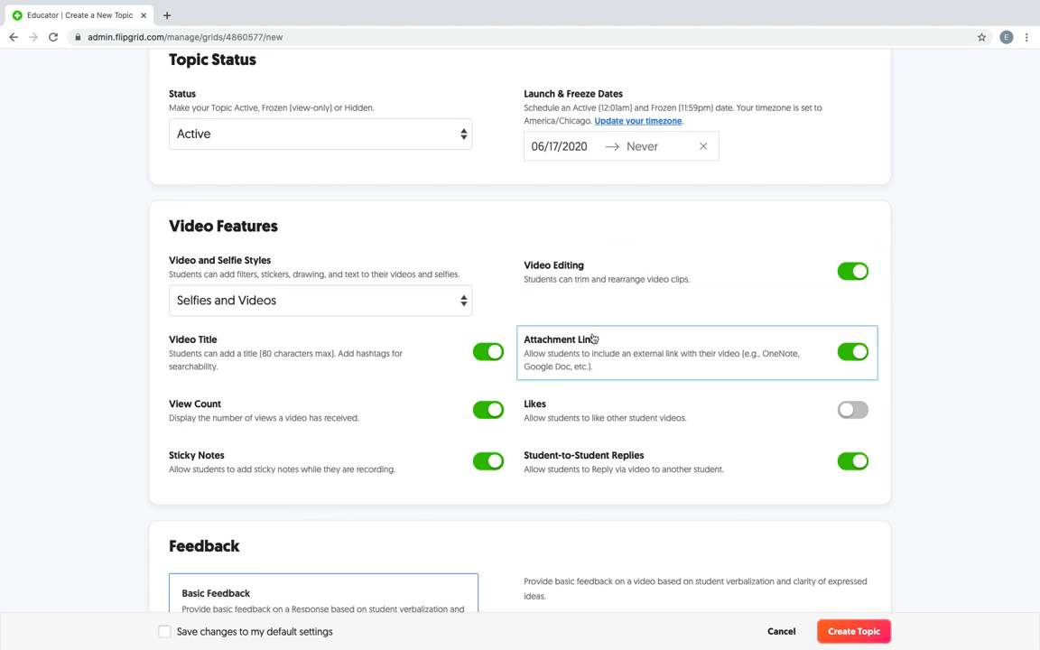
scroll(589, 348, down, 1)
scroll(594, 338, down, 1)
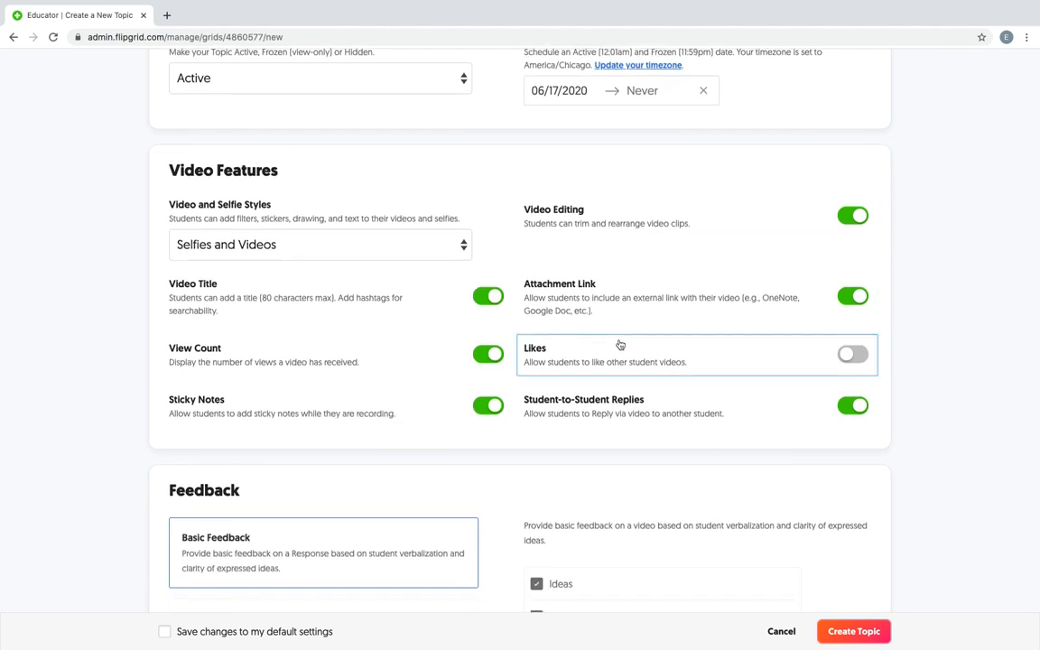
scroll(621, 345, down, 1)
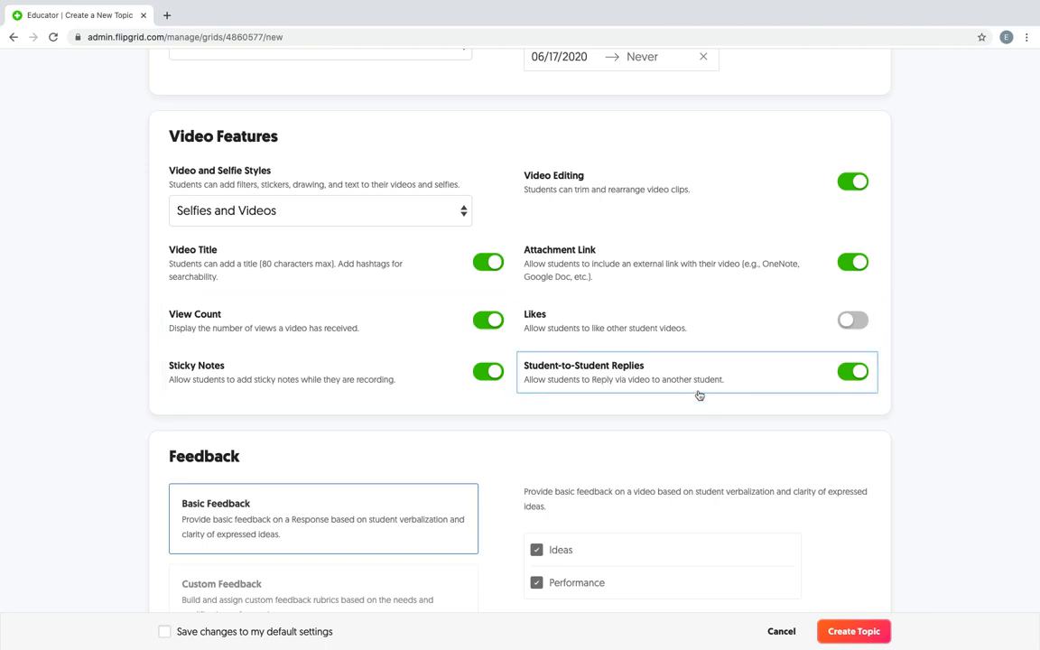
scroll(699, 395, down, 1)
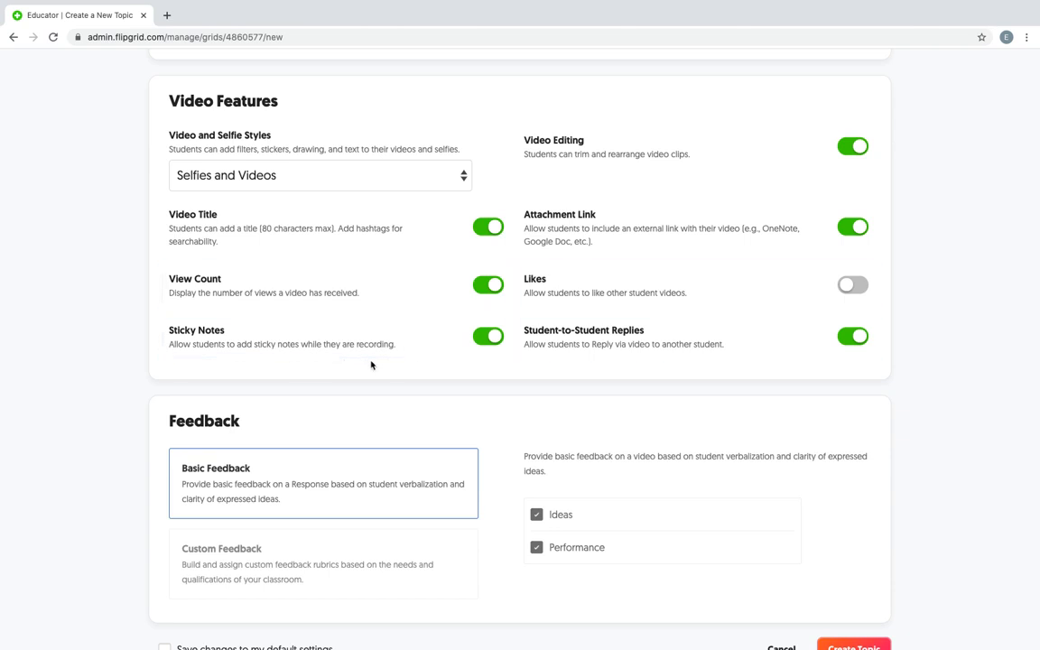
scroll(370, 365, down, 2)
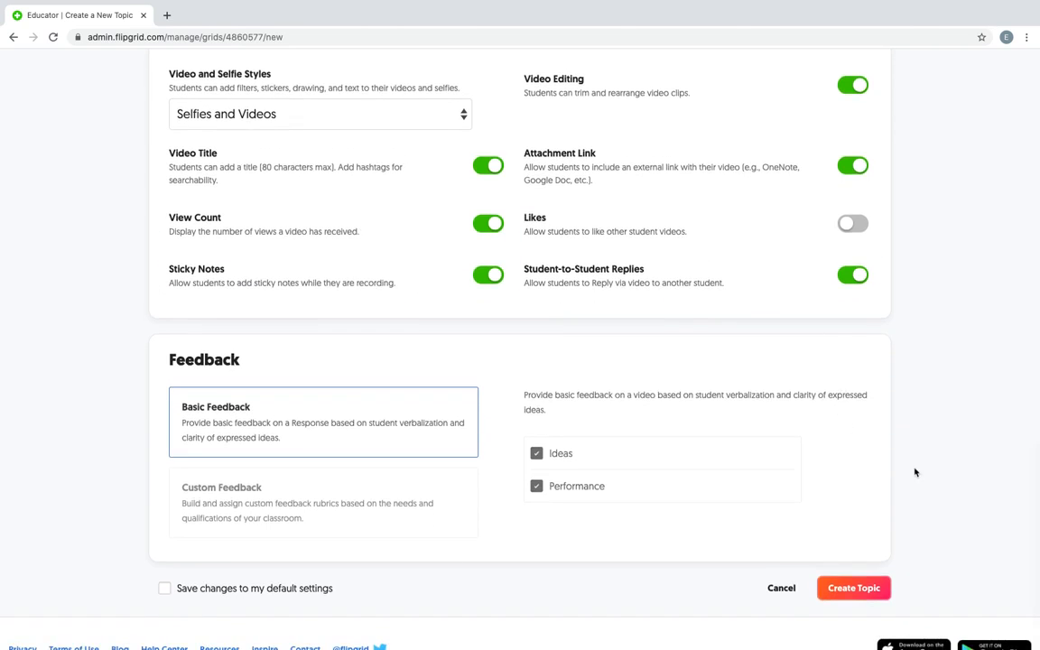
Step: Switch the new topic's feedback to Custom Feedback to view the rubric option, and restore Basic Feedback
scroll(914, 473, down, 1)
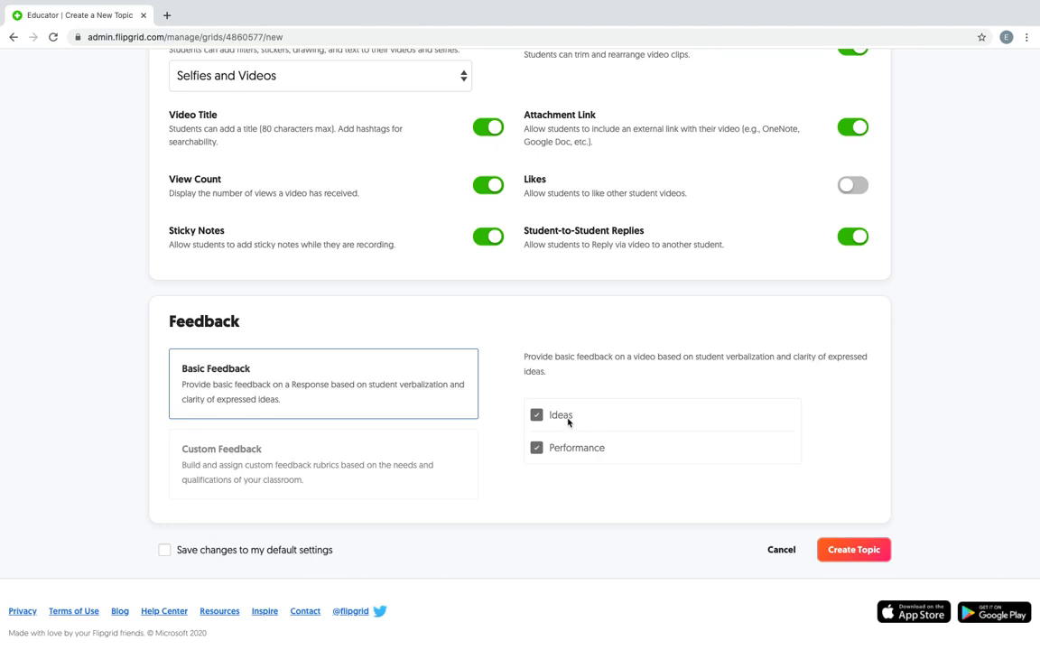
click(383, 467)
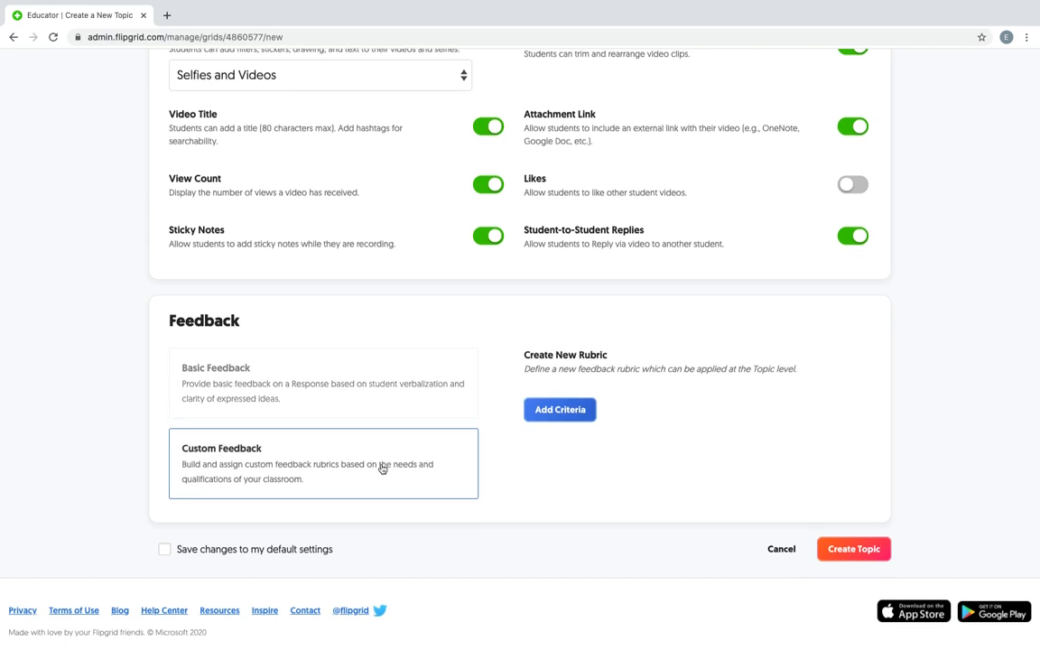
scroll(383, 470, down, 1)
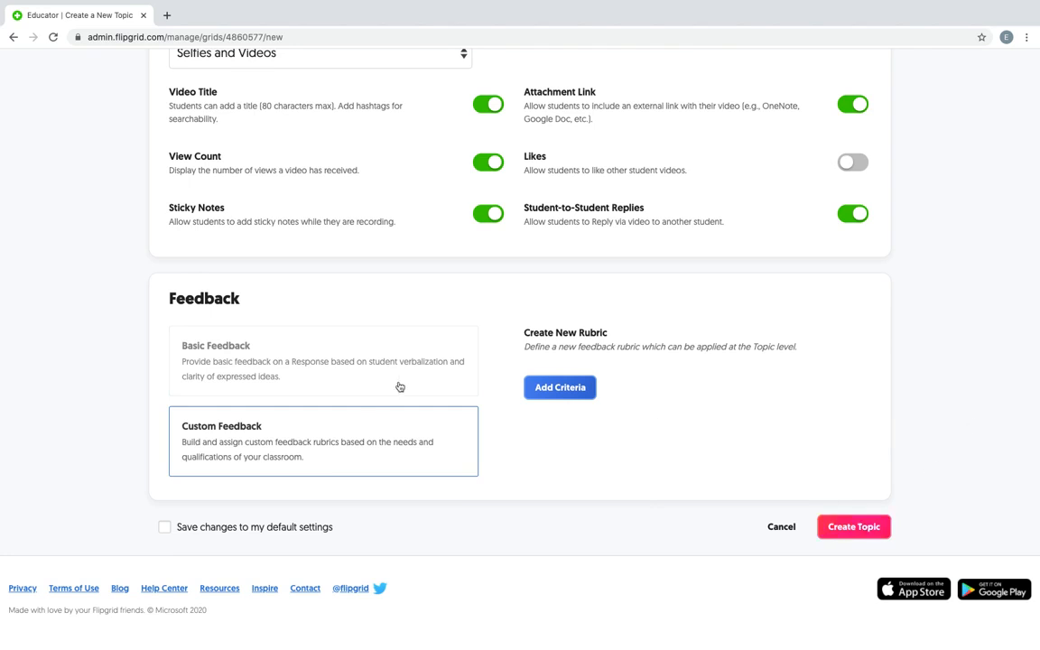
click(450, 339)
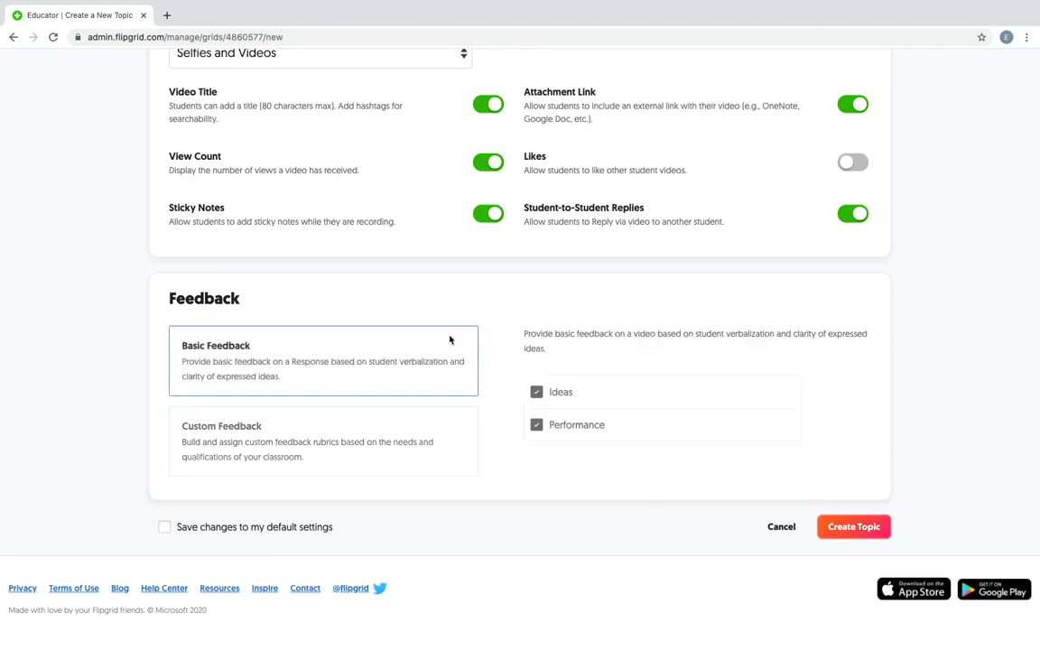
Step: Create the Introduction topic with the configured settings and close its sharing dialog
click(847, 531)
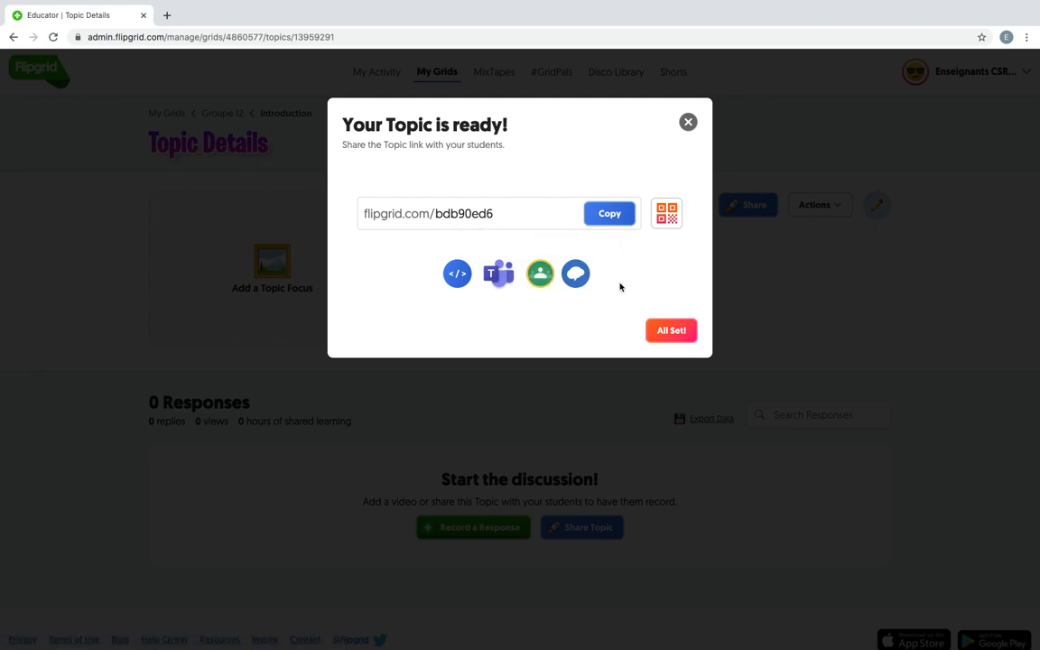
click(679, 332)
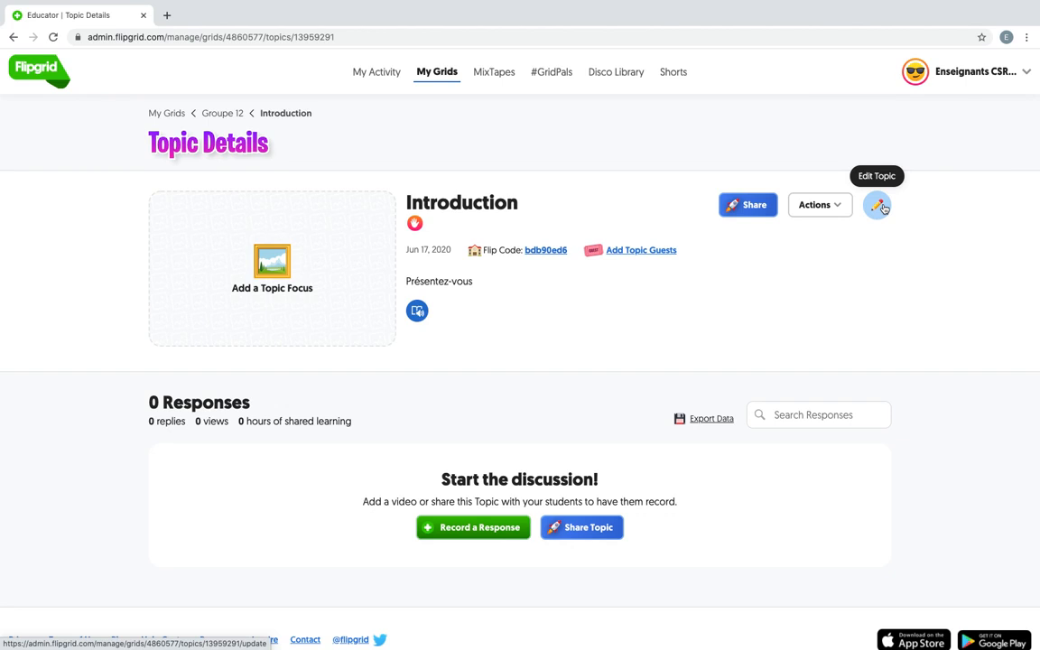
Step: Examine the management actions available for the Introduction topic without applying any of them
click(846, 212)
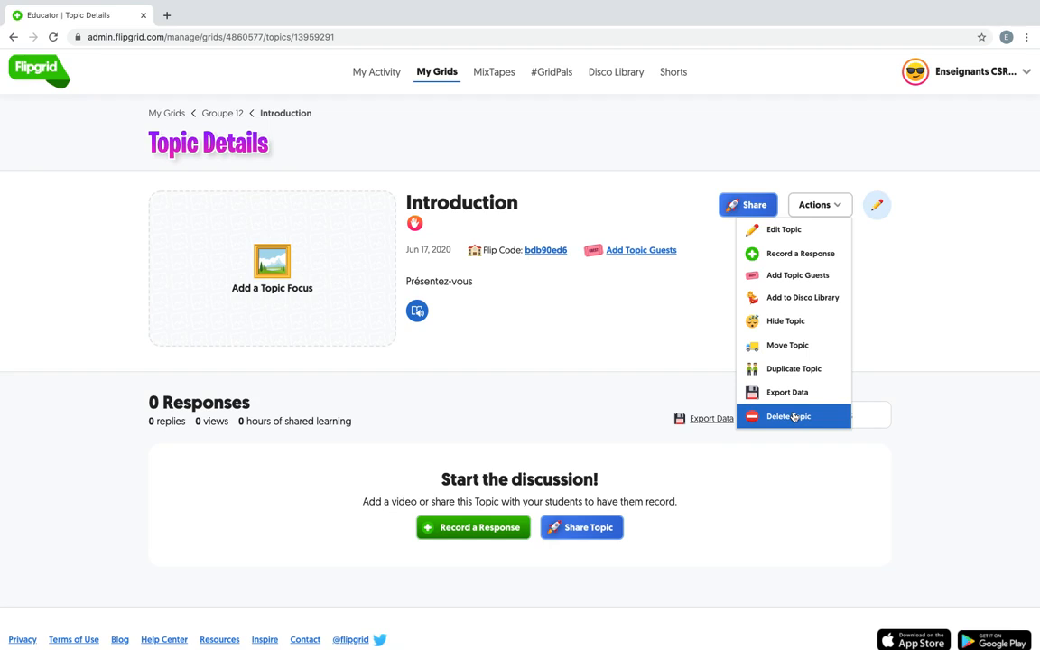
click(952, 375)
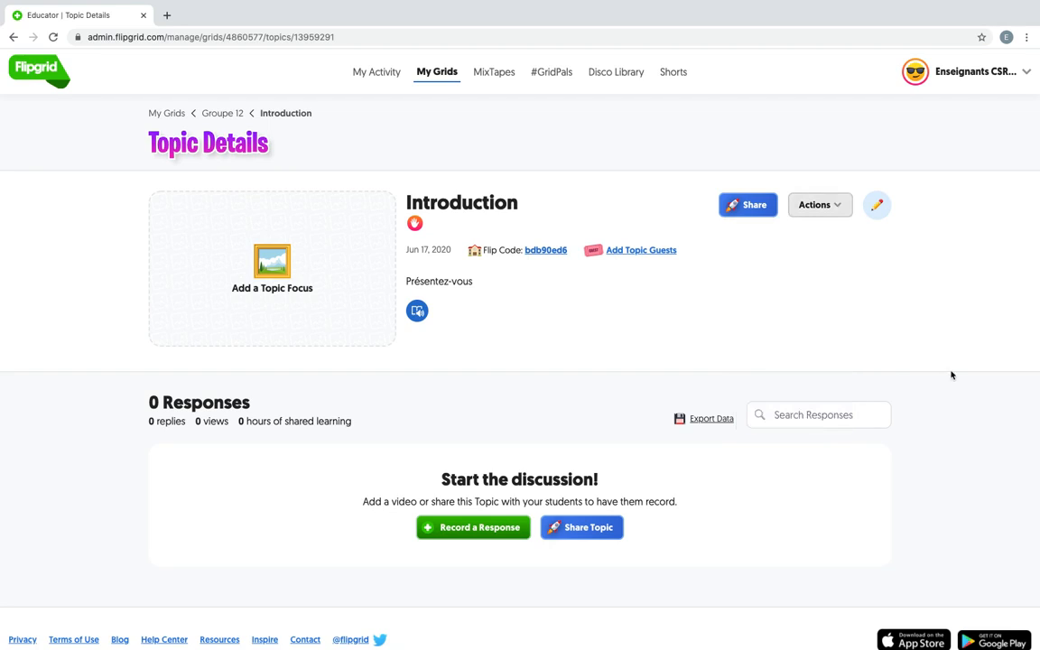